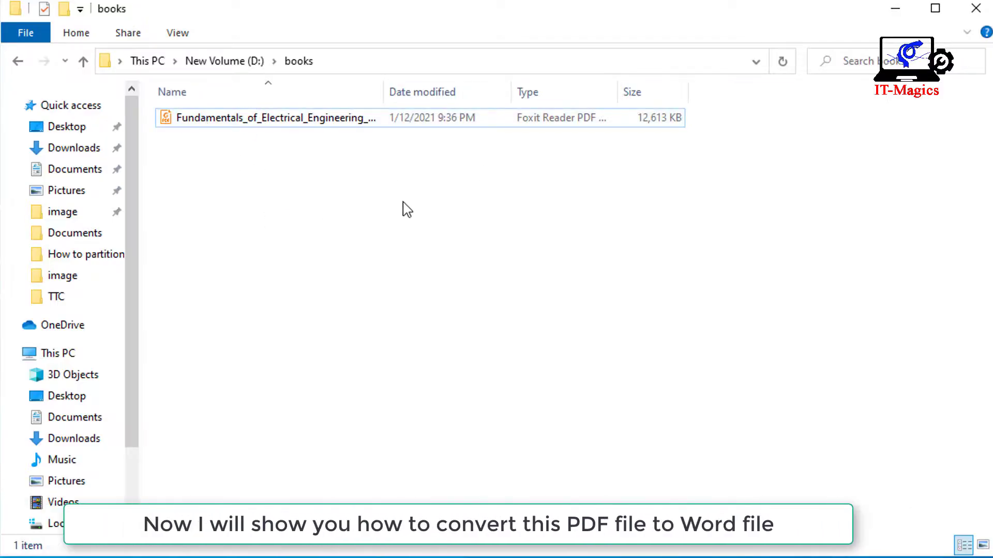
Select the textbook PDF in D:\books and switch the folder to Large icons view
{"action": "left_click", "coordinate": [361, 118]}
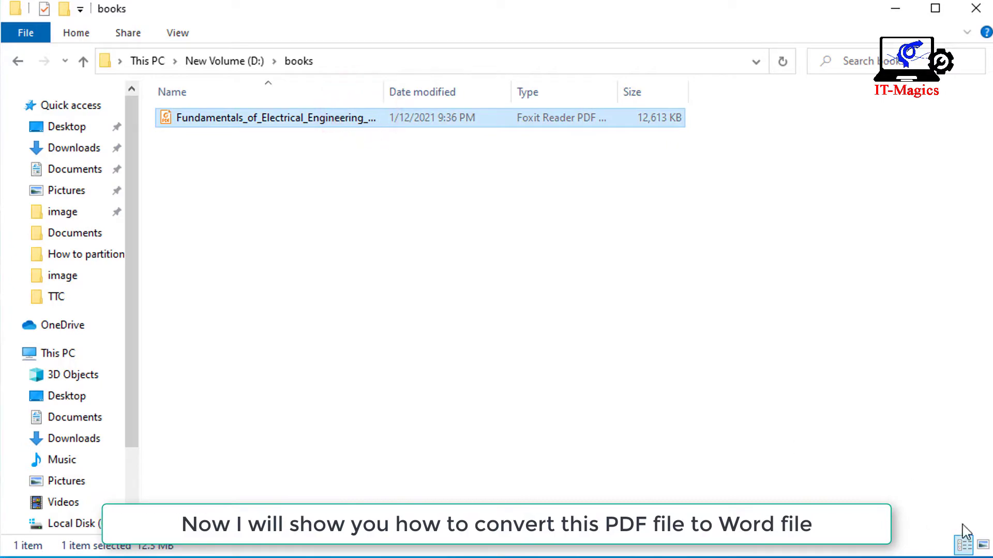
{"action": "left_click", "coordinate": [983, 545]}
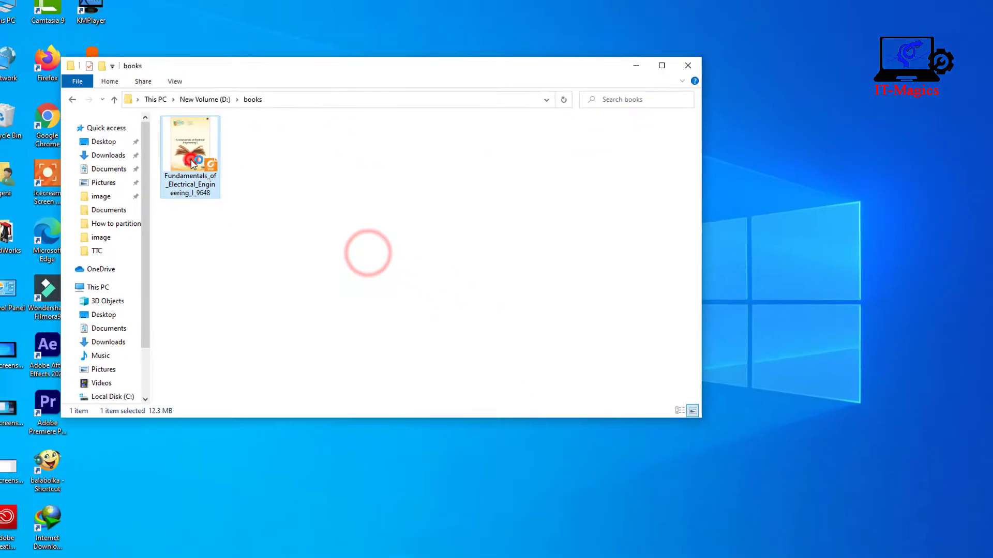
Open Fundamentals_of_Electrical_Engineering_I_9648.pdf in Foxit Reader and scroll through to page 44
{"action": "double_click", "coordinate": [192, 163]}
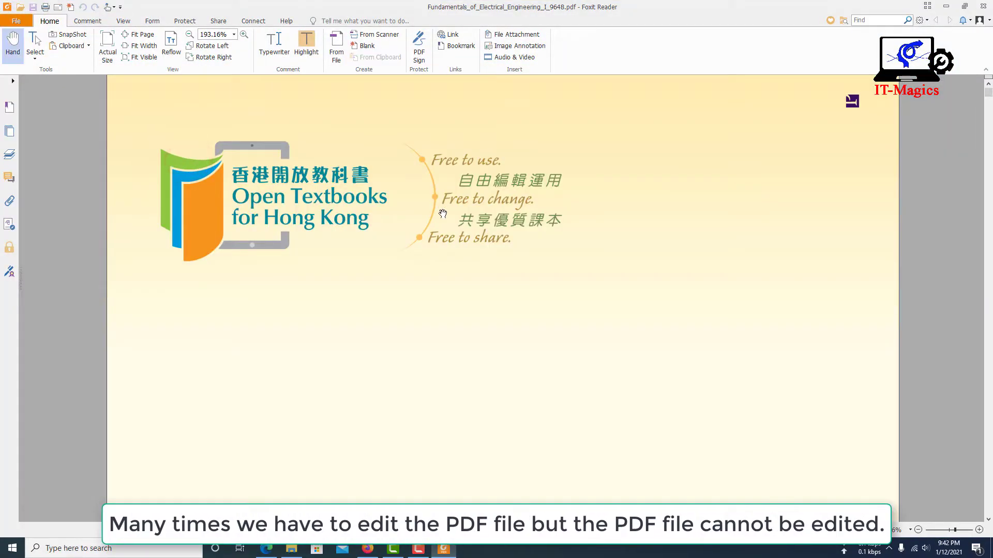
{"action": "scroll", "coordinate": [438, 224], "scroll_direction": "down", "scroll_amount": 5}
{"action": "scroll", "coordinate": [437, 224], "scroll_direction": "down", "scroll_amount": 15}
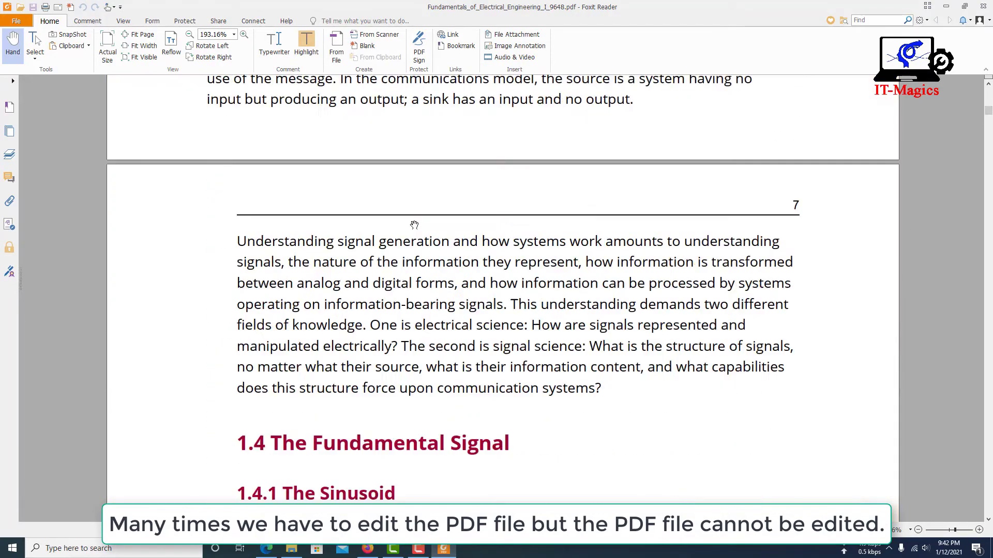
{"action": "scroll", "coordinate": [449, 292], "scroll_direction": "down", "scroll_amount": 3}
{"action": "left_click_drag", "start_coordinate": [391, 197], "coordinate": [510, 343]}
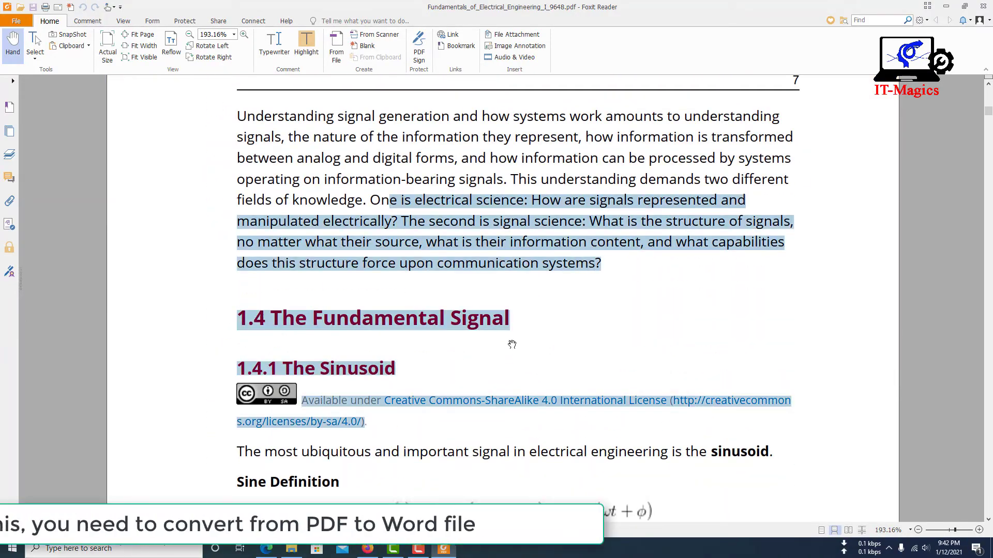
{"action": "scroll", "coordinate": [493, 261], "scroll_direction": "down", "scroll_amount": 10}
{"action": "scroll", "coordinate": [493, 261], "scroll_direction": "up", "scroll_amount": 15}
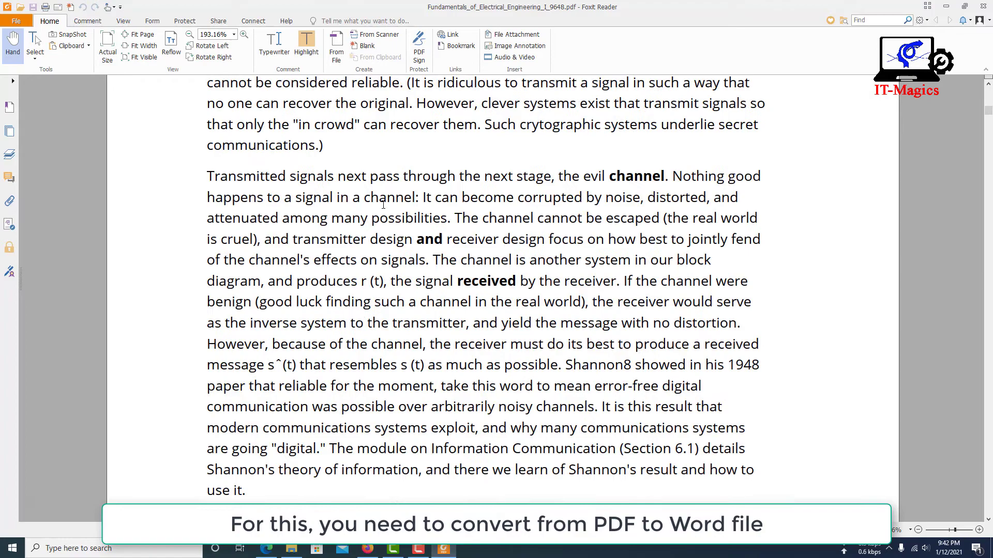
{"action": "scroll", "coordinate": [382, 206], "scroll_direction": "down", "scroll_amount": 20}
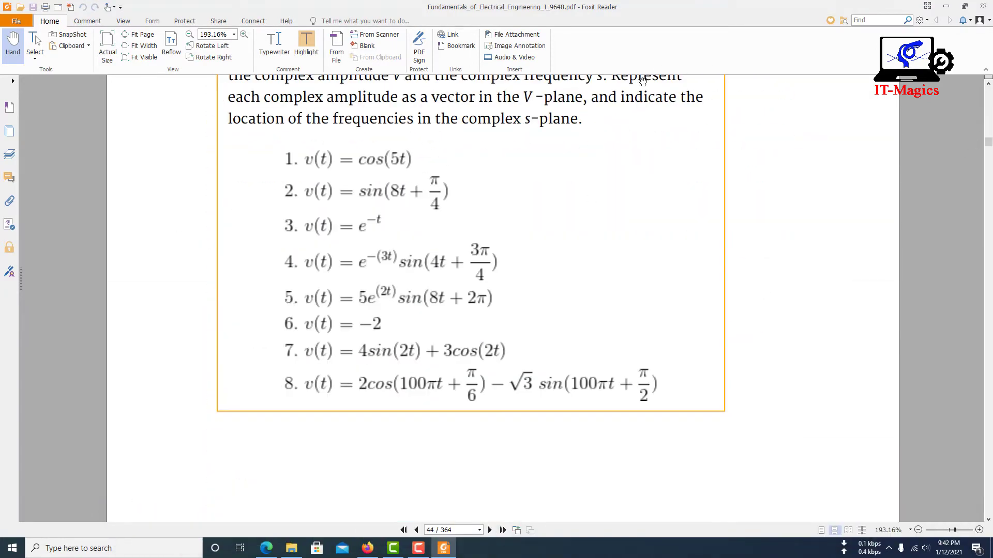
Close Foxit Reader, minimize Explorer, and launch Word 2016 by searching 'wor'
{"action": "left_click", "coordinate": [984, 6]}
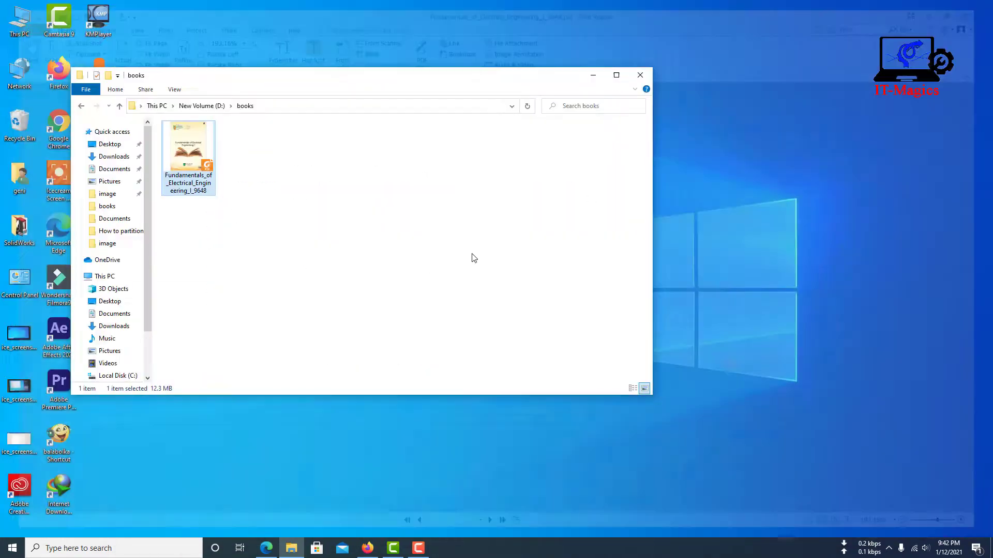
{"action": "left_click", "coordinate": [235, 61]}
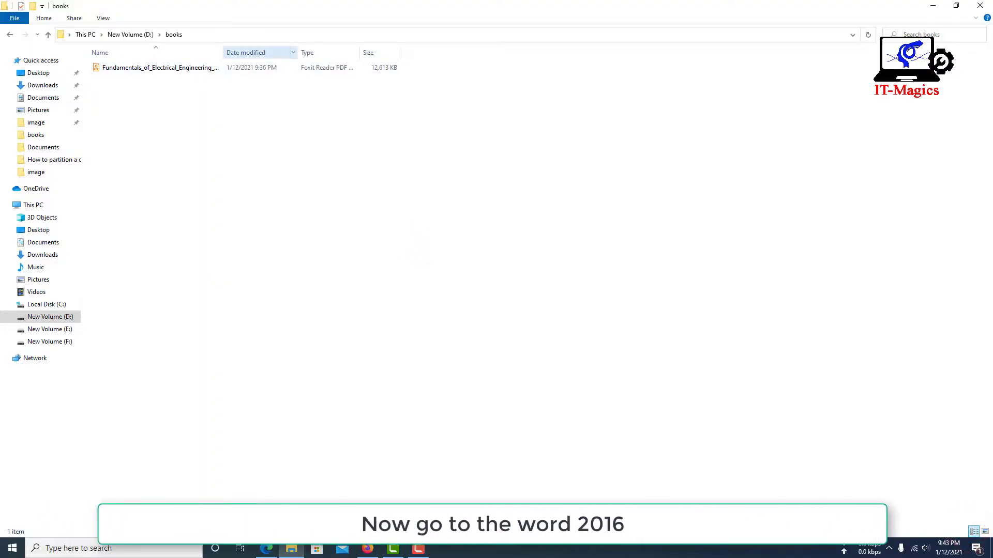
{"action": "left_click", "coordinate": [935, 8]}
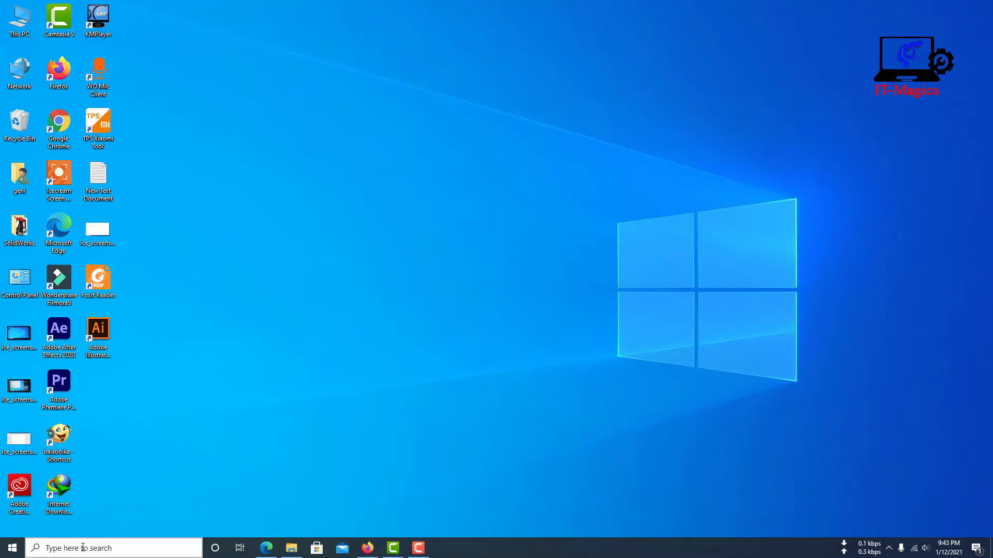
{"action": "left_click", "coordinate": [106, 551]}
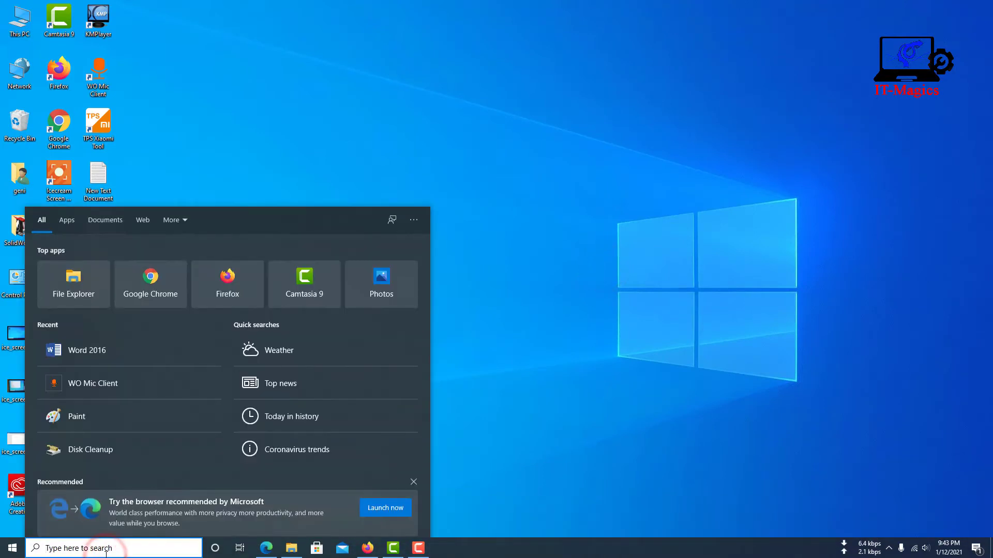
{"action": "type", "text": "wo"}
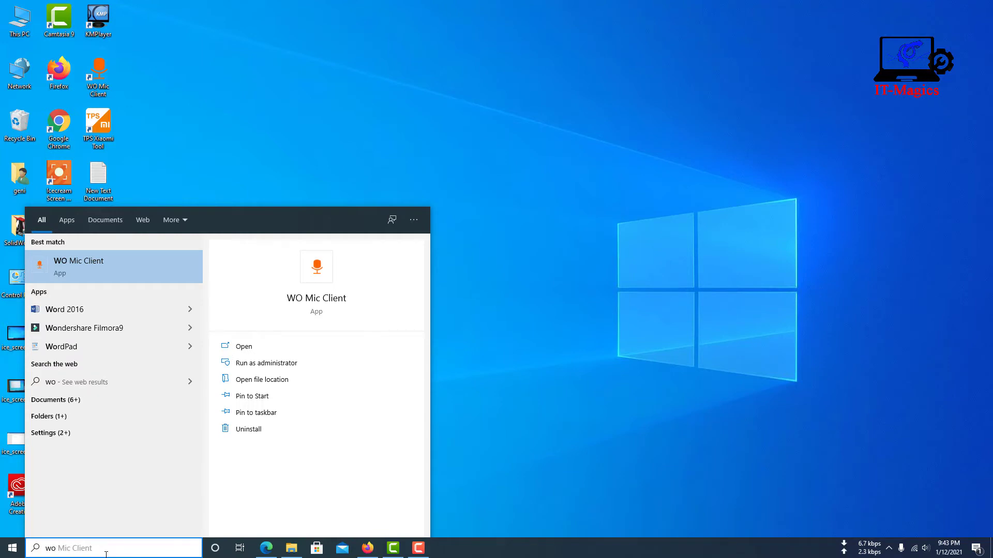
{"action": "type", "text": "rd"}
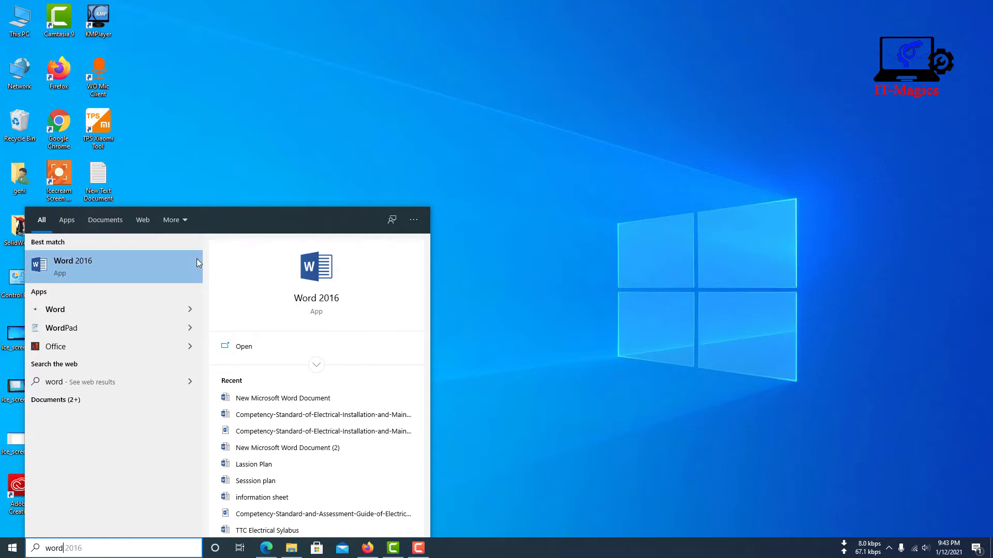
{"action": "left_click", "coordinate": [109, 282]}
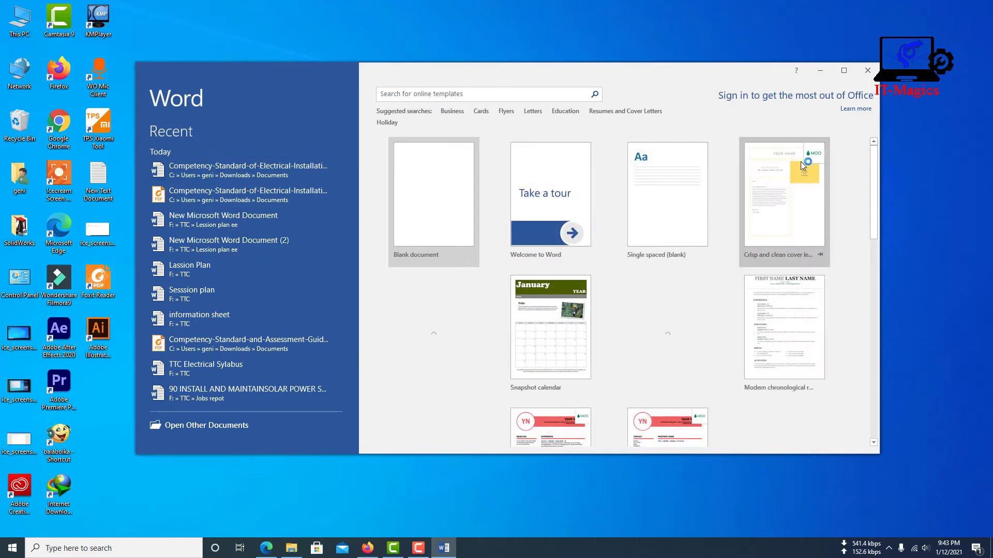
Maximize Word and open the Fundamentals_of_Electrical_Engineering PDF from New Volume (D:)\books
{"action": "left_click", "coordinate": [843, 71]}
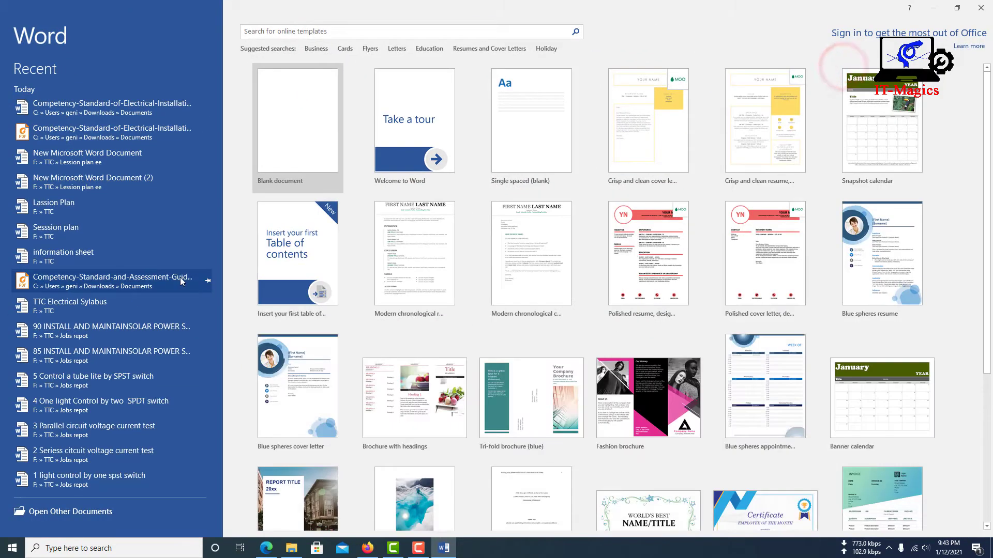
{"action": "left_click", "coordinate": [62, 515]}
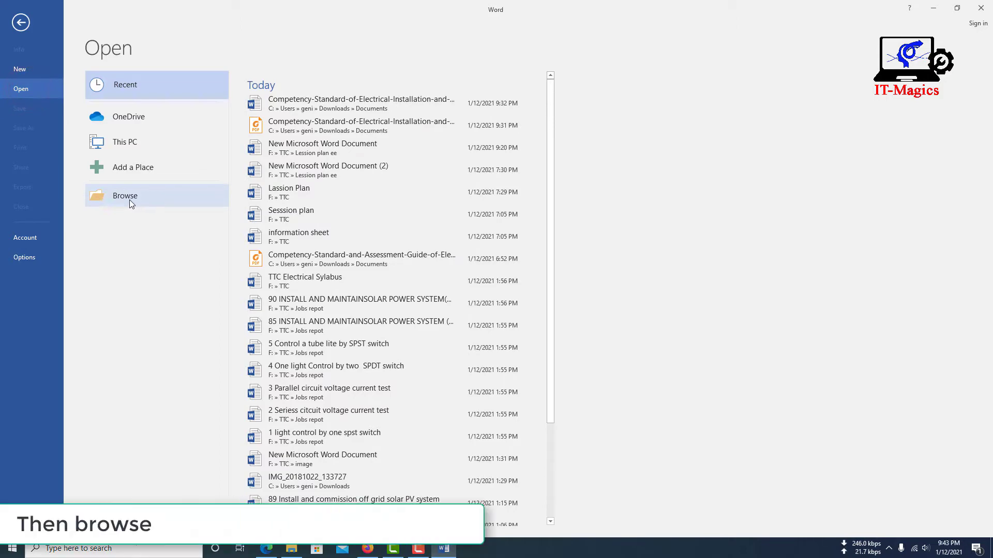
{"action": "left_click", "coordinate": [37, 92]}
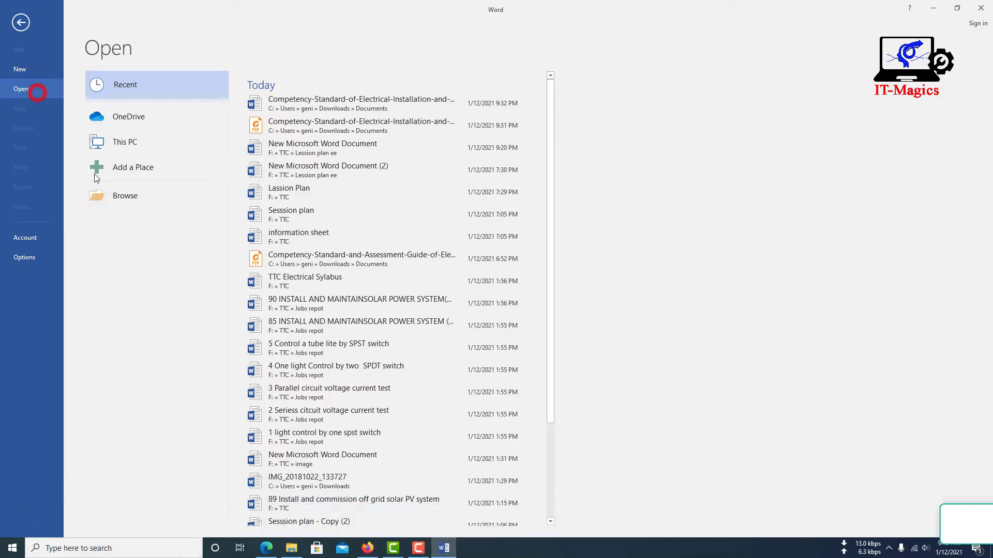
{"action": "left_click", "coordinate": [126, 196]}
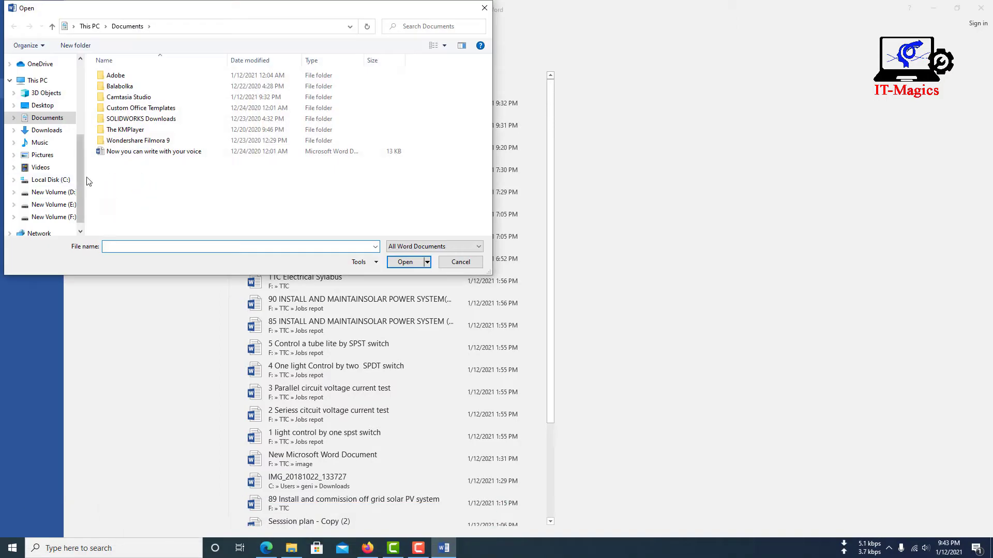
{"action": "left_click", "coordinate": [59, 195]}
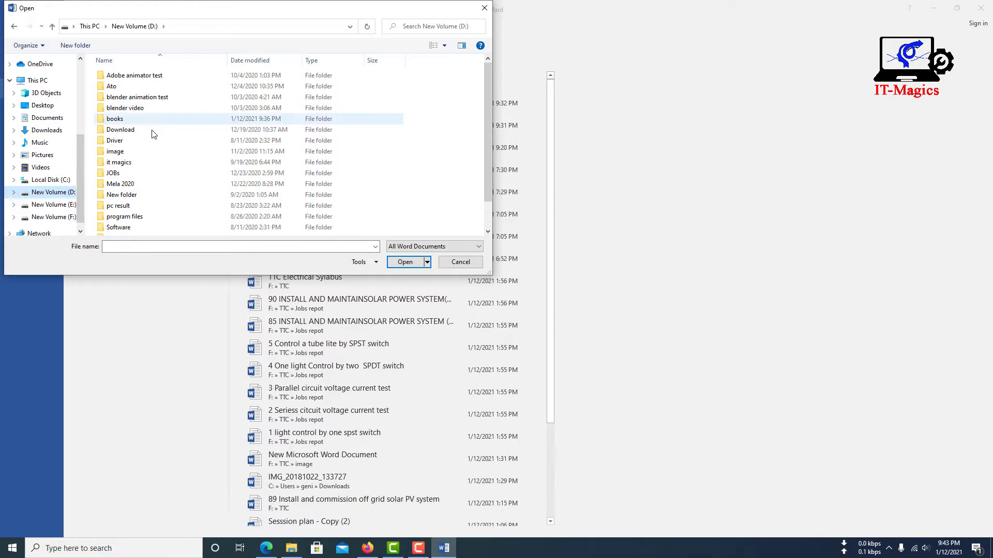
{"action": "left_click", "coordinate": [124, 123]}
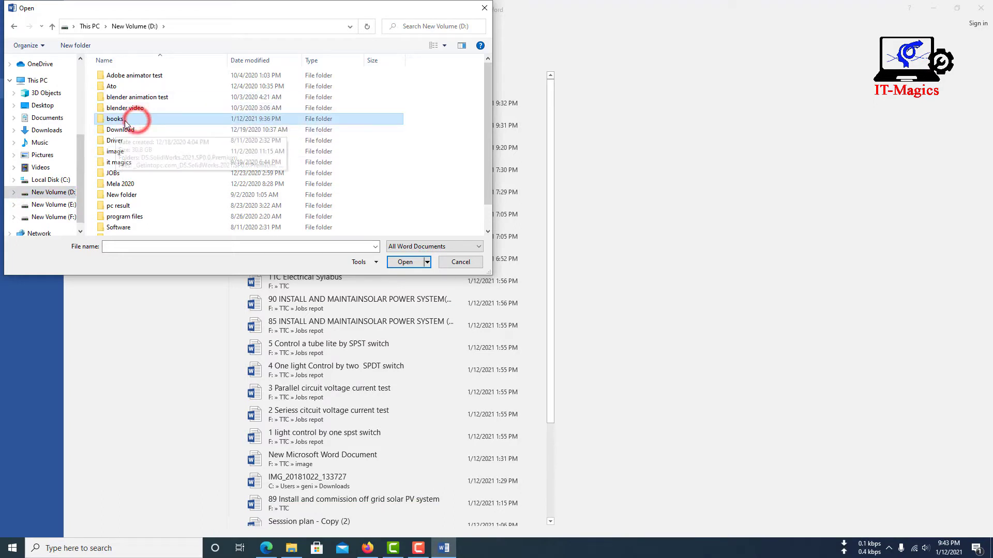
{"action": "double_click", "coordinate": [125, 120]}
{"action": "left_click", "coordinate": [144, 77]}
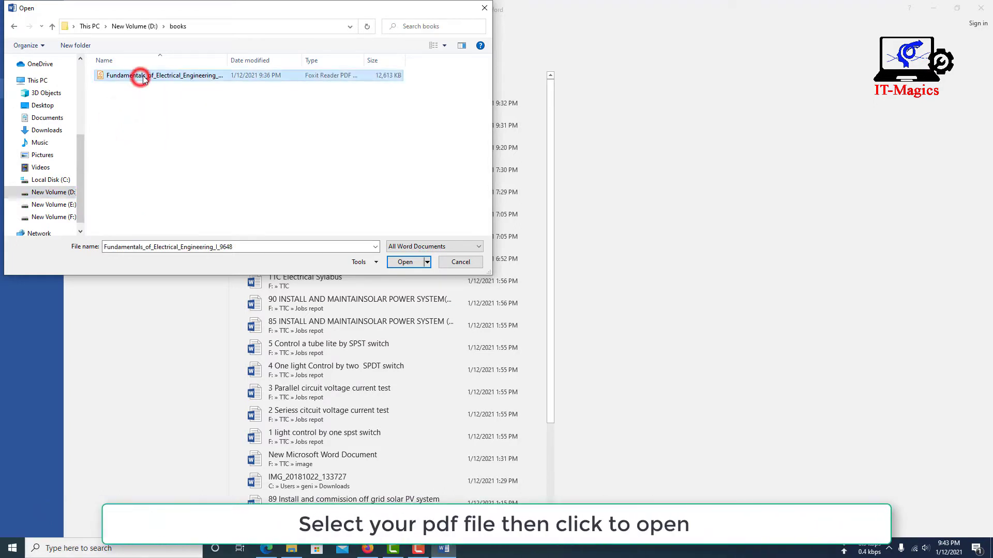
{"action": "left_click", "coordinate": [405, 263]}
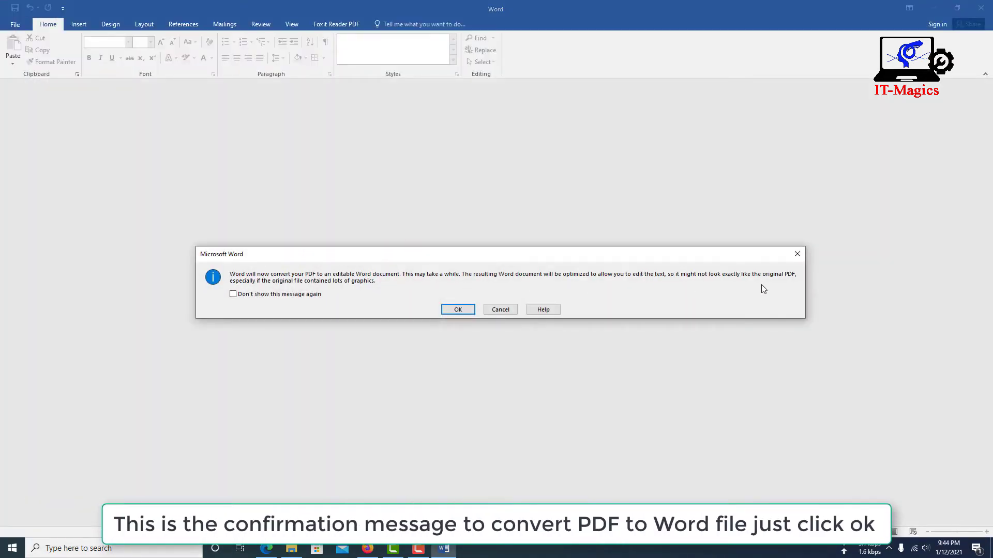
Accept the PDF-to-editable-document conversion and dismiss the unsupported interactive content warning
{"action": "left_click", "coordinate": [458, 310]}
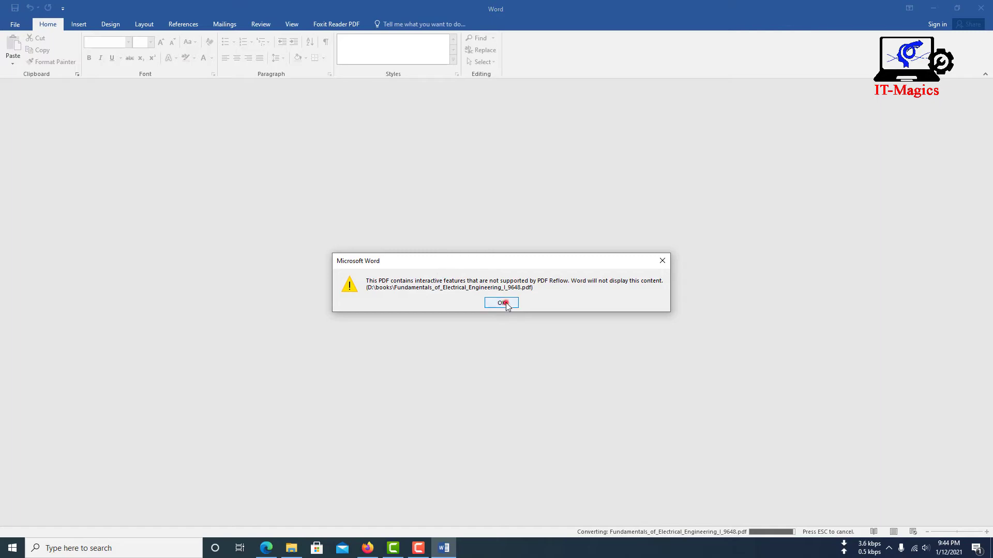
{"action": "left_click", "coordinate": [502, 303]}
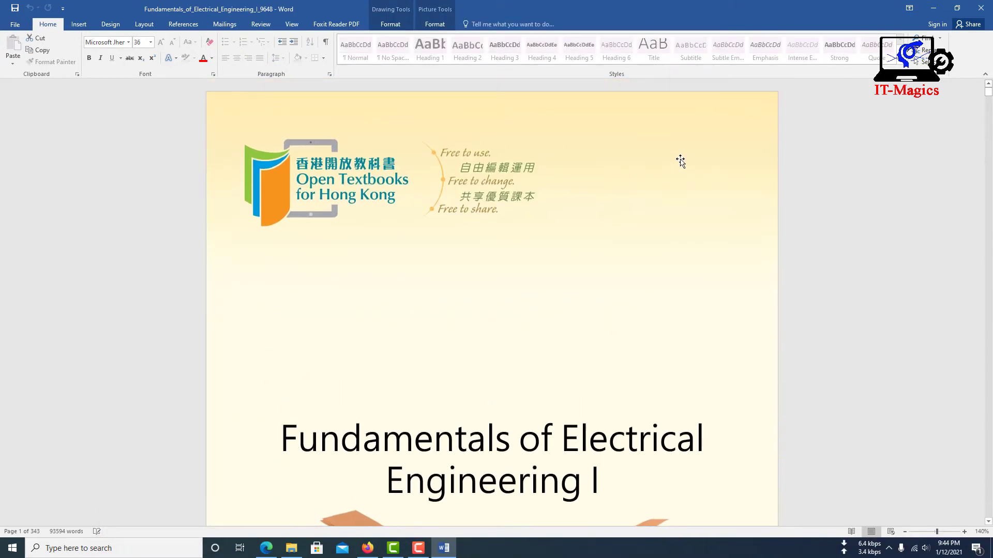
Shrink the cover background picture from its top-right corner and move it behind the title
{"action": "left_click", "coordinate": [774, 100]}
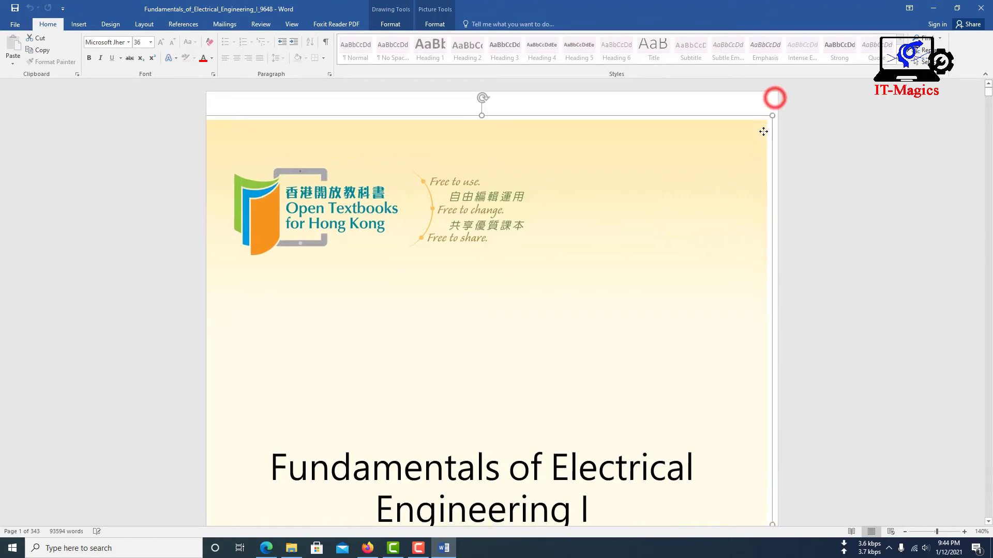
{"action": "left_click_drag", "start_coordinate": [771, 121], "coordinate": [634, 222]}
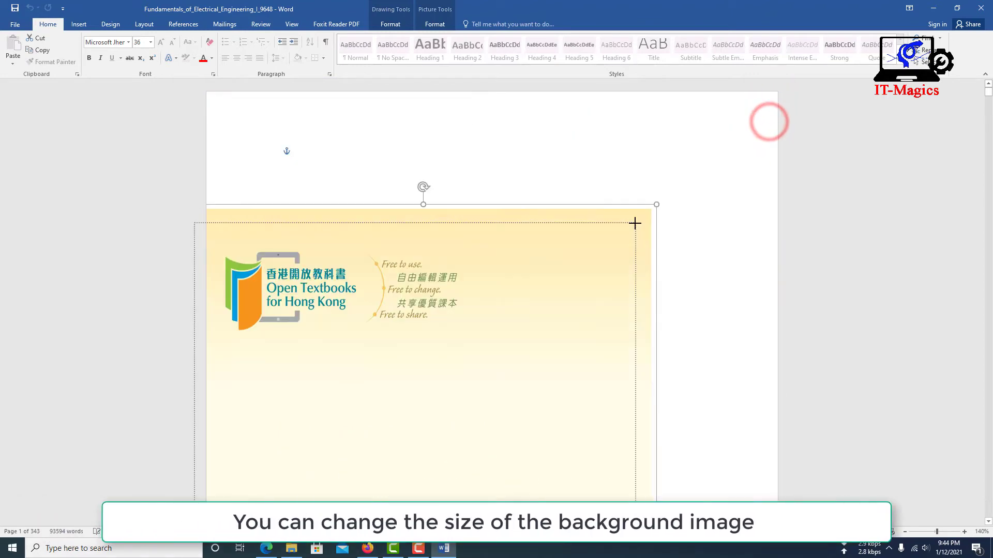
{"action": "left_click", "coordinate": [439, 365]}
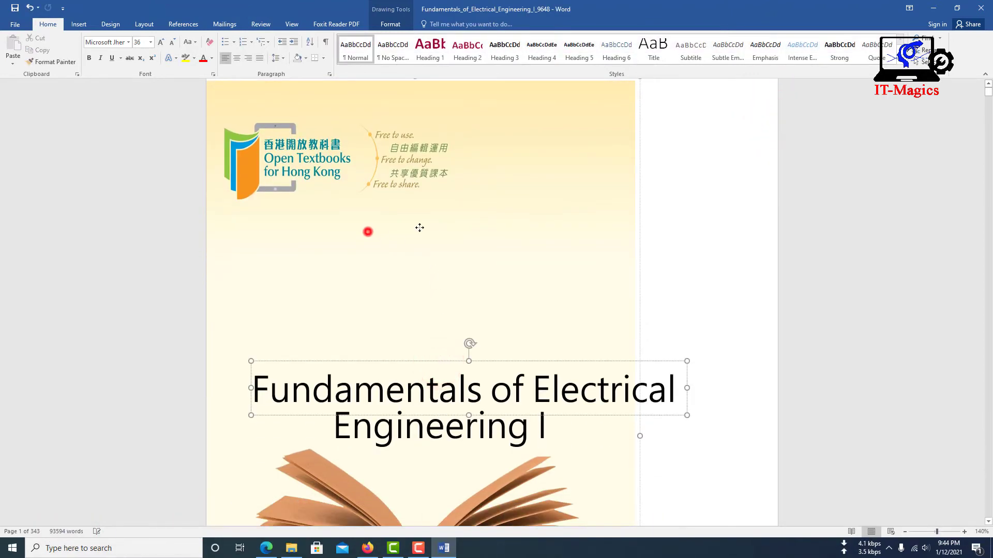
{"action": "left_click_drag", "start_coordinate": [368, 232], "coordinate": [473, 192]}
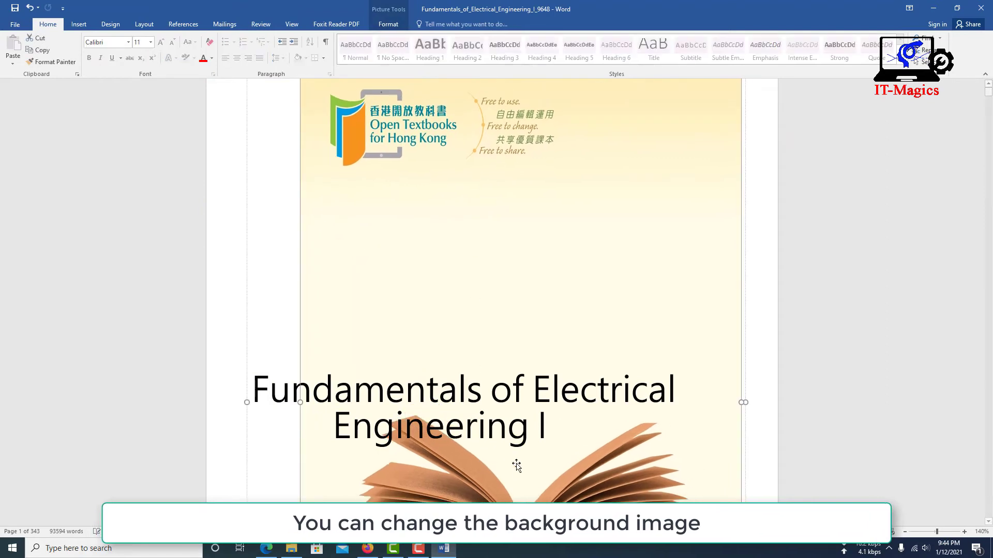
{"action": "scroll", "coordinate": [560, 317], "scroll_direction": "down", "scroll_amount": 4}
Delete the title's first line, then undo it so the title stays intact
{"action": "double_click", "coordinate": [526, 258]}
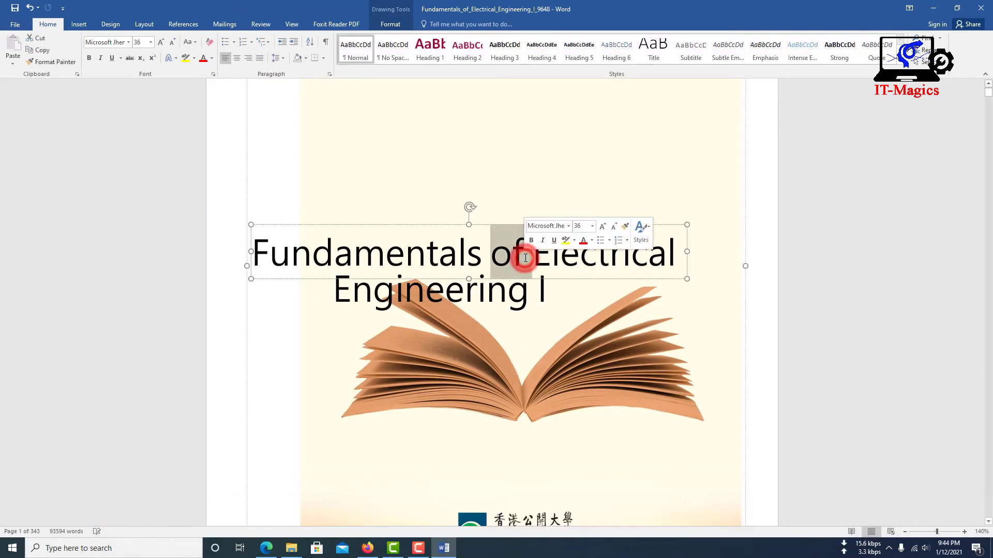
{"action": "left_click", "coordinate": [487, 248]}
{"action": "left_click", "coordinate": [258, 250]}
{"action": "key", "text": "shift+End"}
{"action": "key", "text": "Delete"}
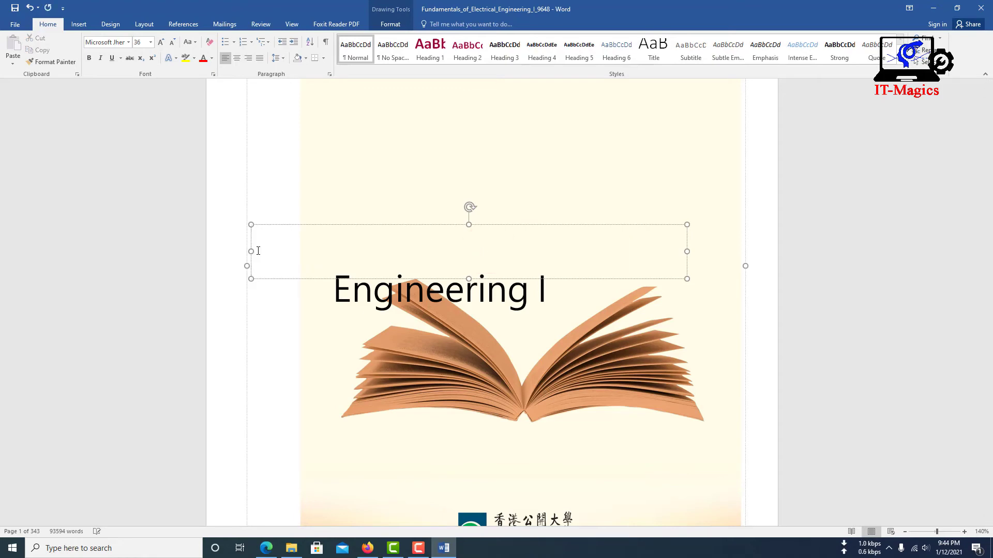
{"action": "key", "text": "ctrl+z"}
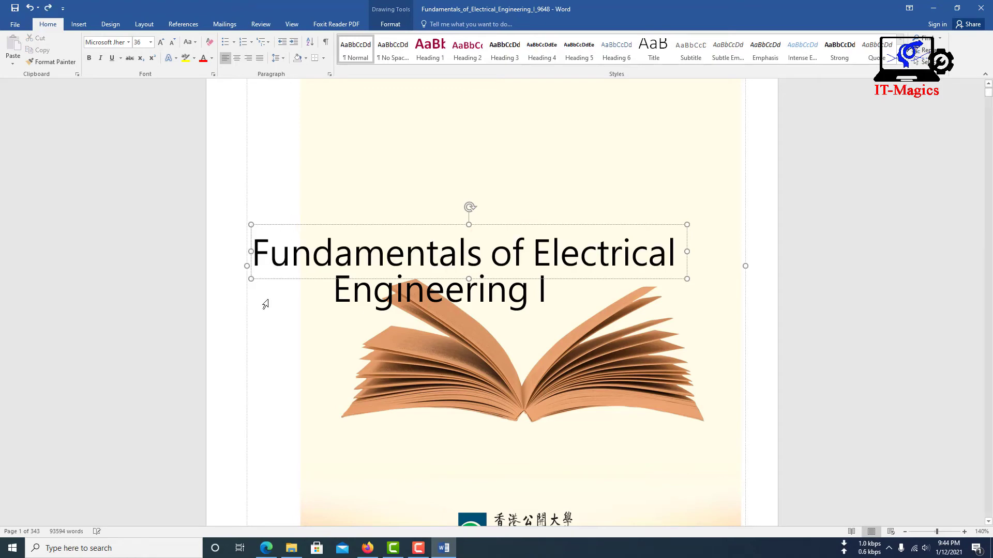
{"action": "scroll", "coordinate": [392, 332], "scroll_direction": "down", "scroll_amount": 4}
Insert a new line above the Contents heading for 'You can edit your ebook'
{"action": "scroll", "coordinate": [455, 324], "scroll_direction": "down", "scroll_amount": 4}
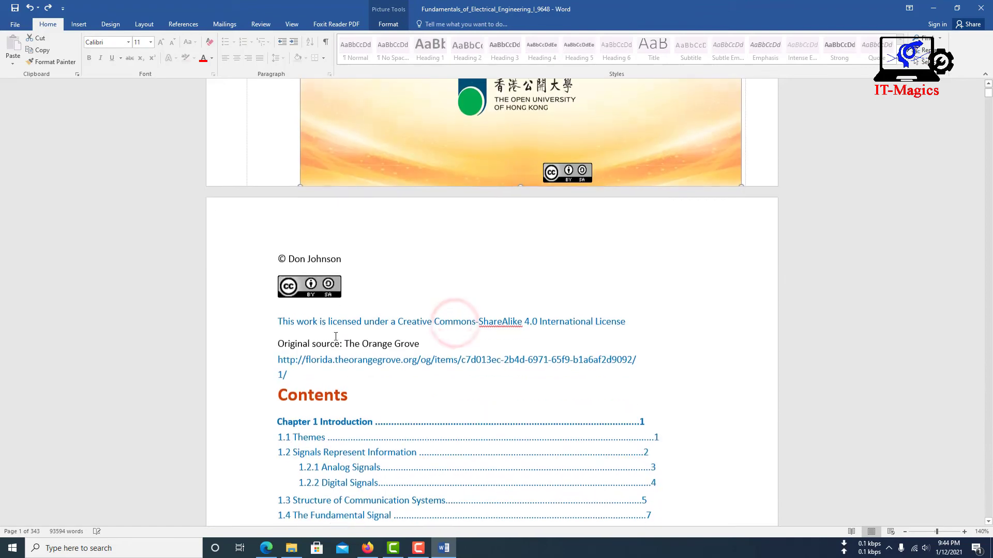
{"action": "left_click", "coordinate": [310, 279]}
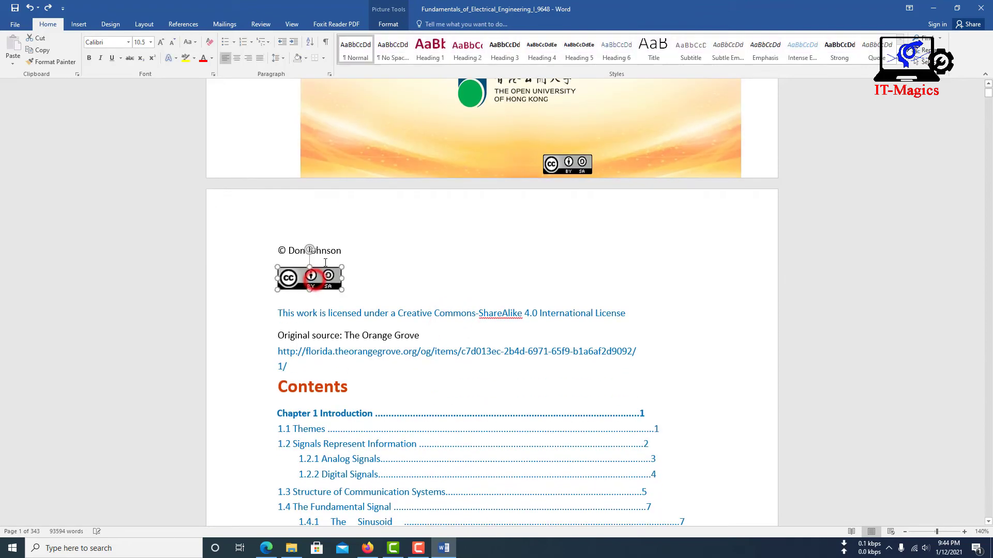
{"action": "left_click", "coordinate": [391, 313]}
{"action": "scroll", "coordinate": [331, 310], "scroll_direction": "down", "scroll_amount": 3}
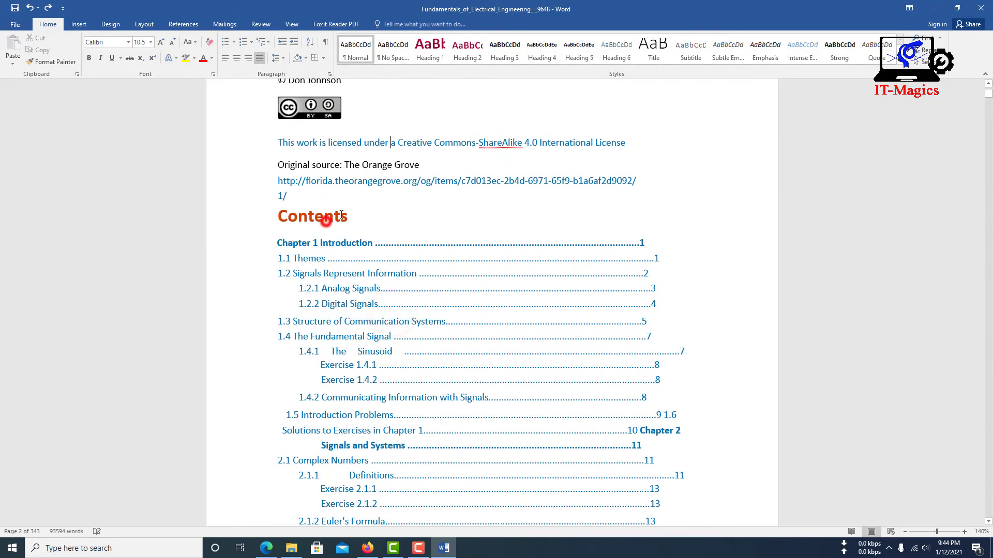
{"action": "left_click", "coordinate": [278, 216]}
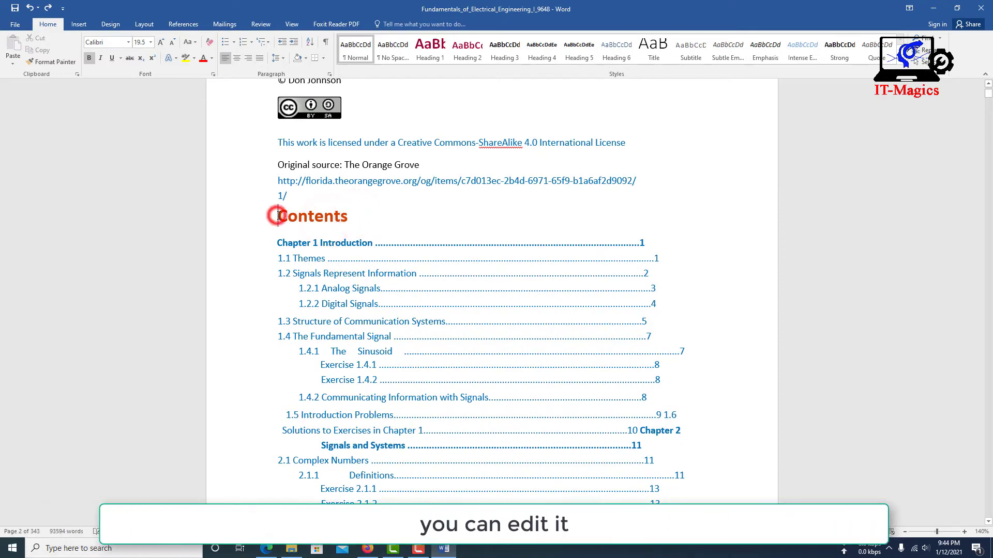
{"action": "key", "text": "Return"}
{"action": "key", "text": "Return"}
{"action": "key", "text": "Return"}
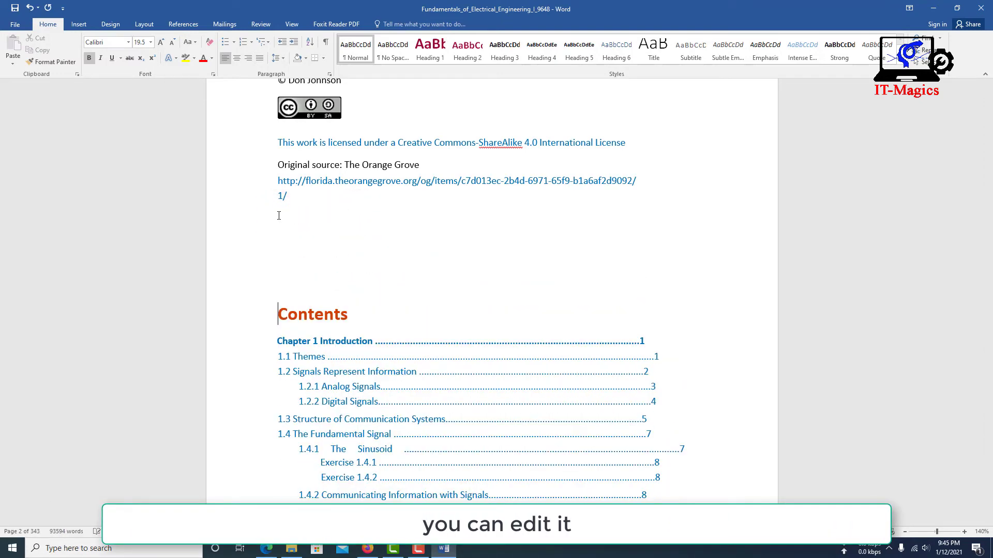
{"action": "key", "text": "BackSpace"}
{"action": "key", "text": "BackSpace"}
{"action": "key", "text": "BackSpace"}
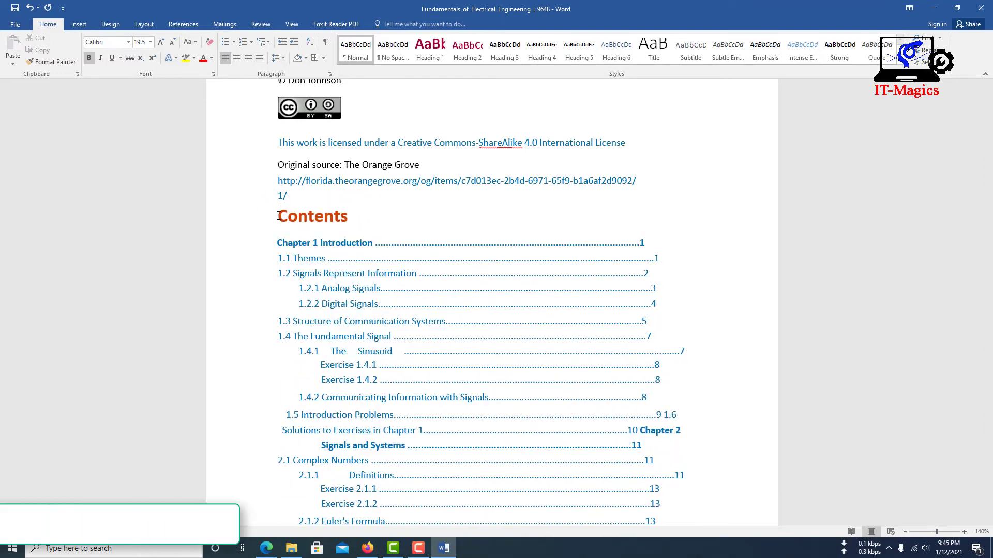
{"action": "scroll", "coordinate": [289, 222], "scroll_direction": "down", "scroll_amount": 3}
{"action": "scroll", "coordinate": [309, 241], "scroll_direction": "up", "scroll_amount": 4}
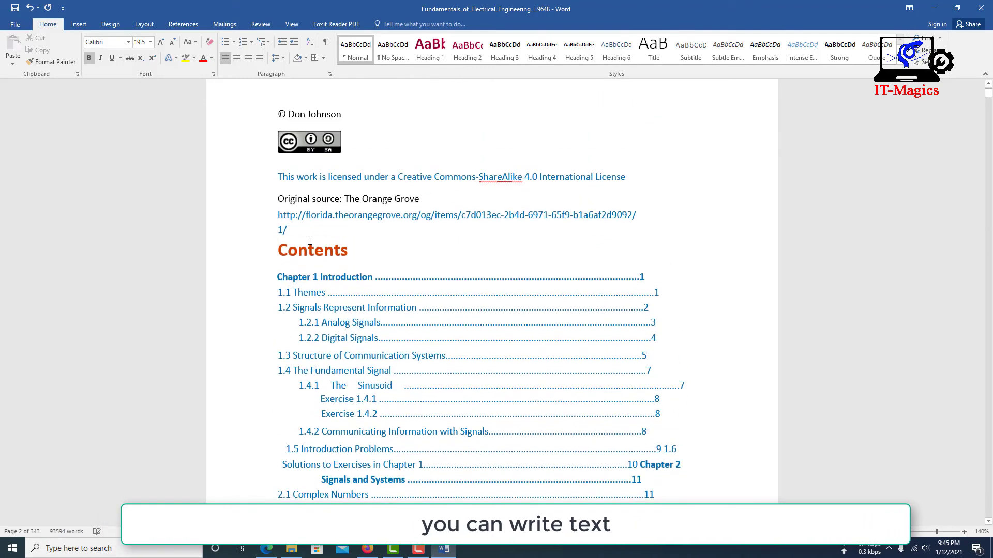
{"action": "key", "text": "Return"}
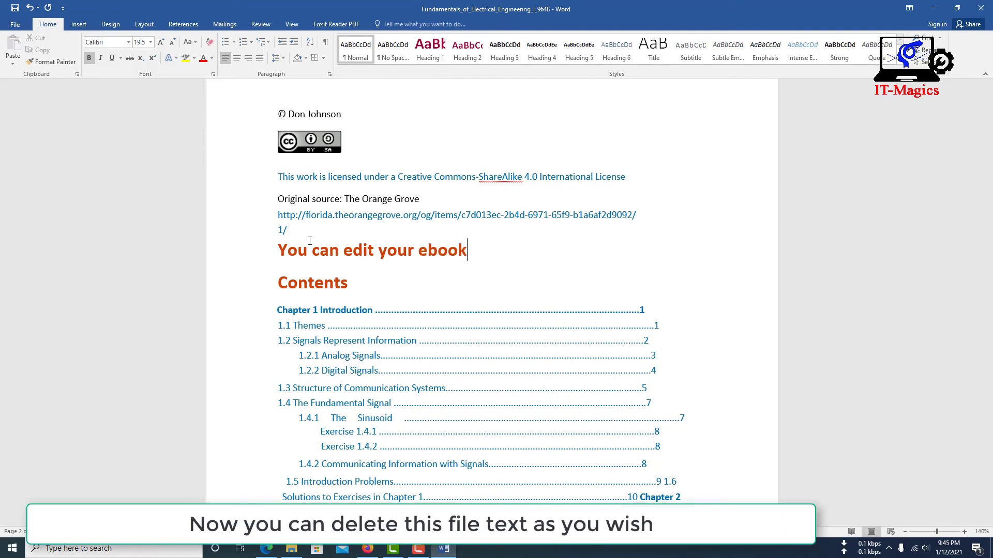
Scroll back up to the cover page and select the resized cover picture
{"action": "scroll", "coordinate": [310, 241], "scroll_direction": "down", "scroll_amount": 6}
{"action": "scroll", "coordinate": [343, 331], "scroll_direction": "down", "scroll_amount": 4}
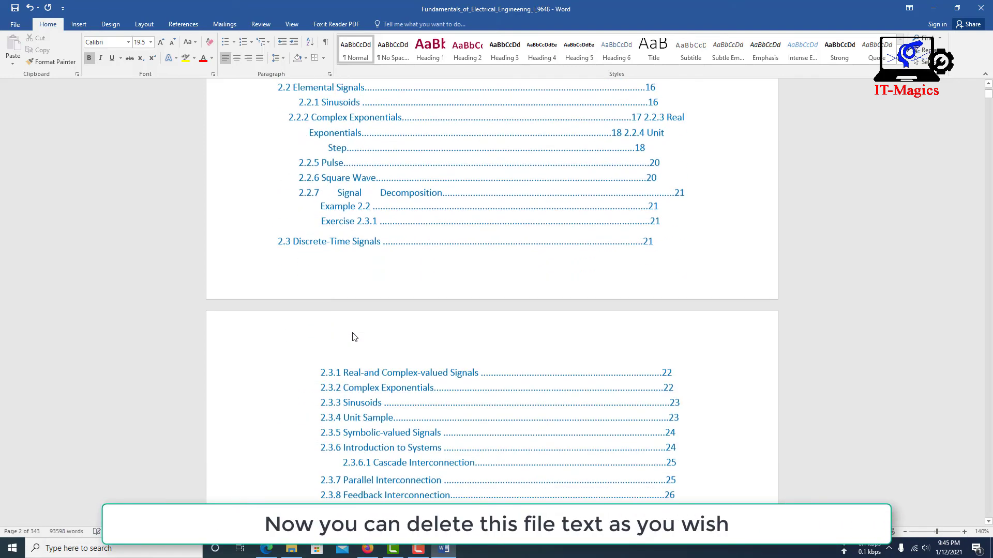
{"action": "scroll", "coordinate": [355, 336], "scroll_direction": "up", "scroll_amount": 11}
{"action": "scroll", "coordinate": [357, 269], "scroll_direction": "up", "scroll_amount": 6}
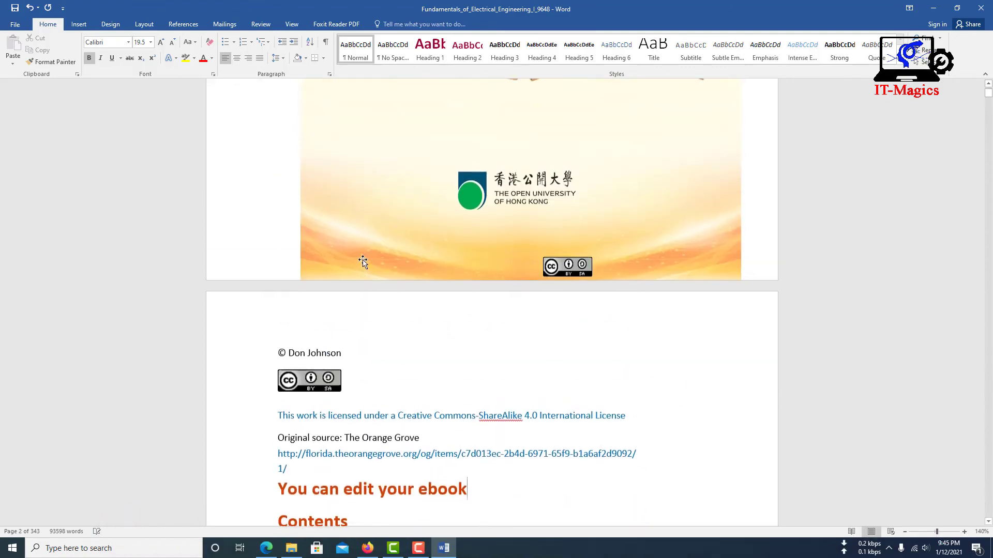
{"action": "left_click", "coordinate": [438, 260]}
{"action": "scroll", "coordinate": [574, 218], "scroll_direction": "up", "scroll_amount": 4}
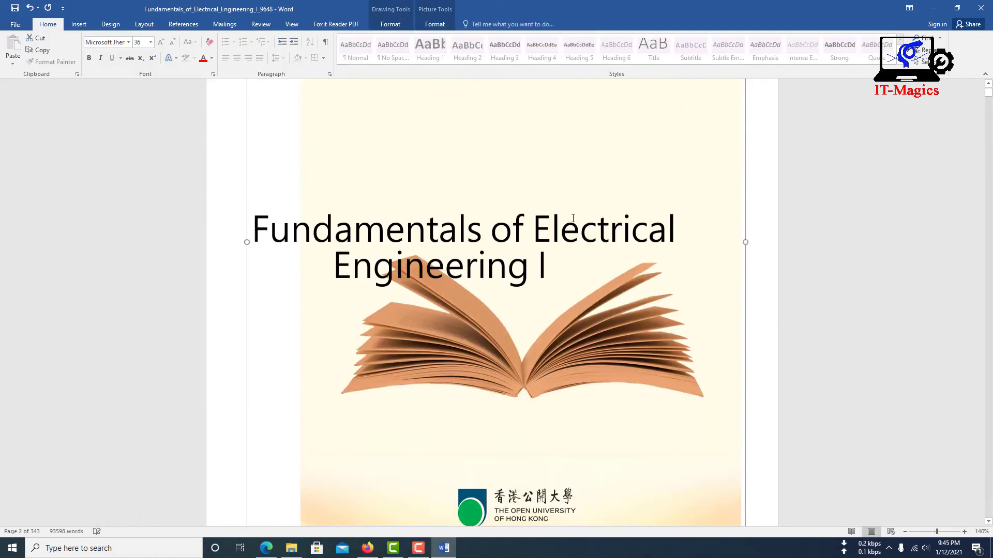
{"action": "scroll", "coordinate": [328, 273], "scroll_direction": "up", "scroll_amount": 1}
{"action": "left_click", "coordinate": [328, 273]}
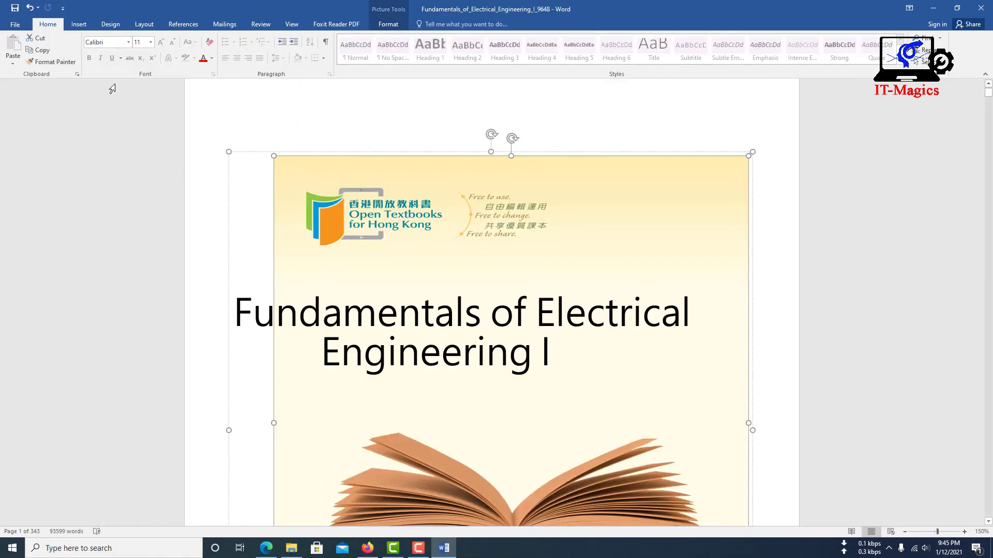
Save the book as a Word Document in D:\books beside the original PDF
{"action": "left_click", "coordinate": [14, 24]}
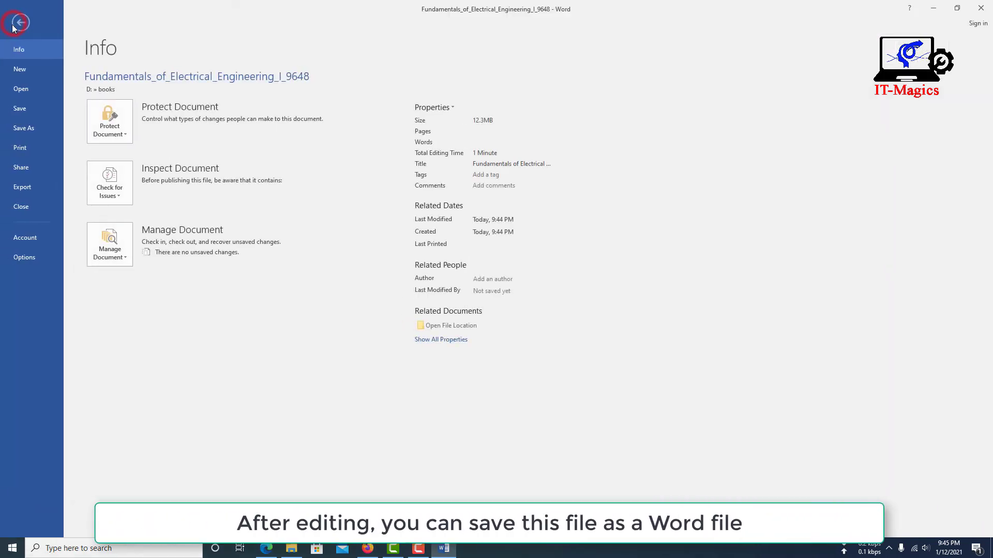
{"action": "left_click", "coordinate": [34, 128]}
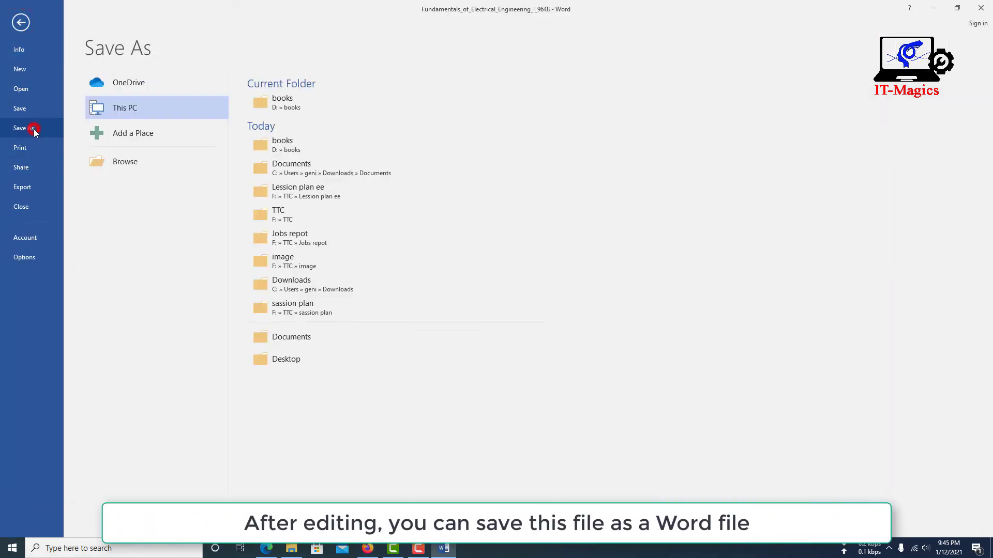
{"action": "left_click", "coordinate": [119, 162]}
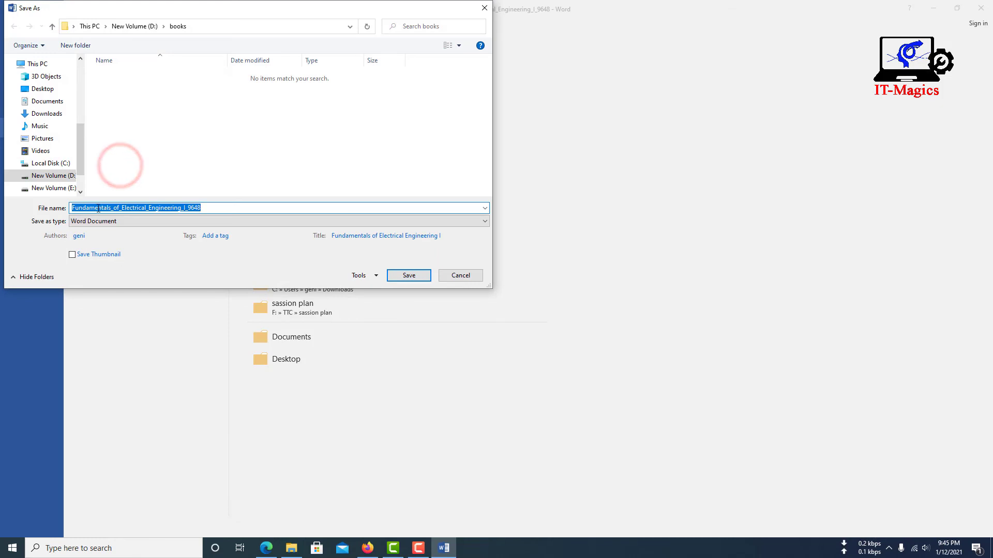
{"action": "left_click", "coordinate": [113, 221]}
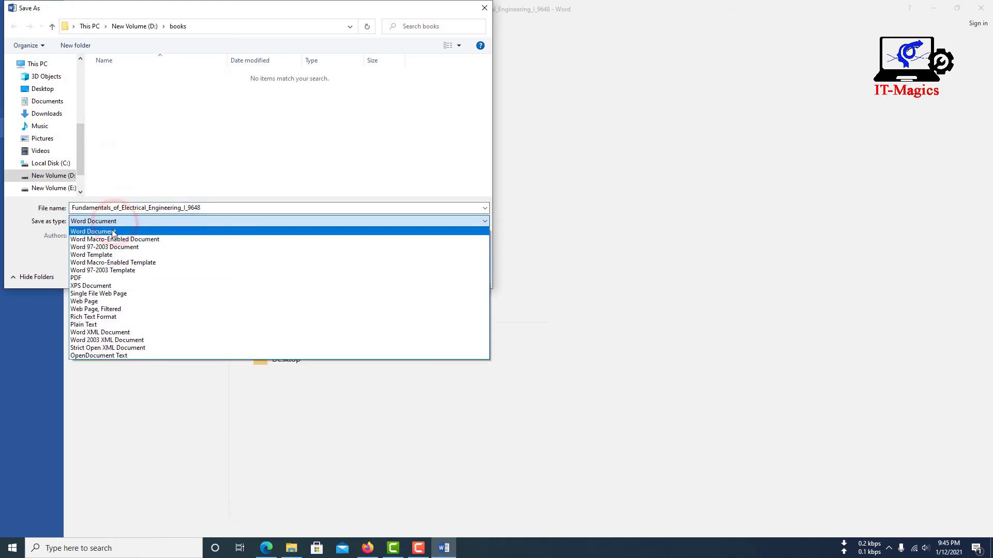
{"action": "left_click", "coordinate": [113, 232]}
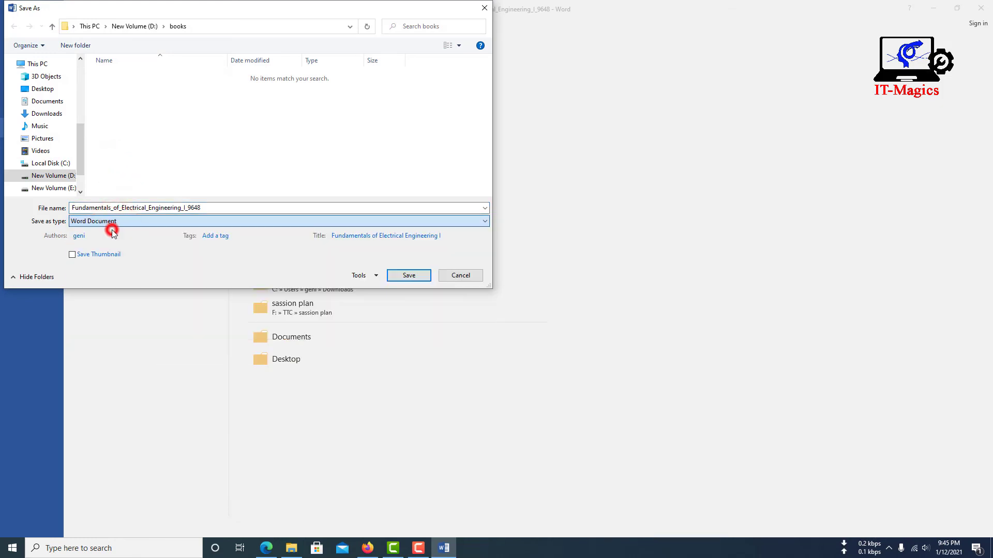
{"action": "left_click", "coordinate": [409, 276]}
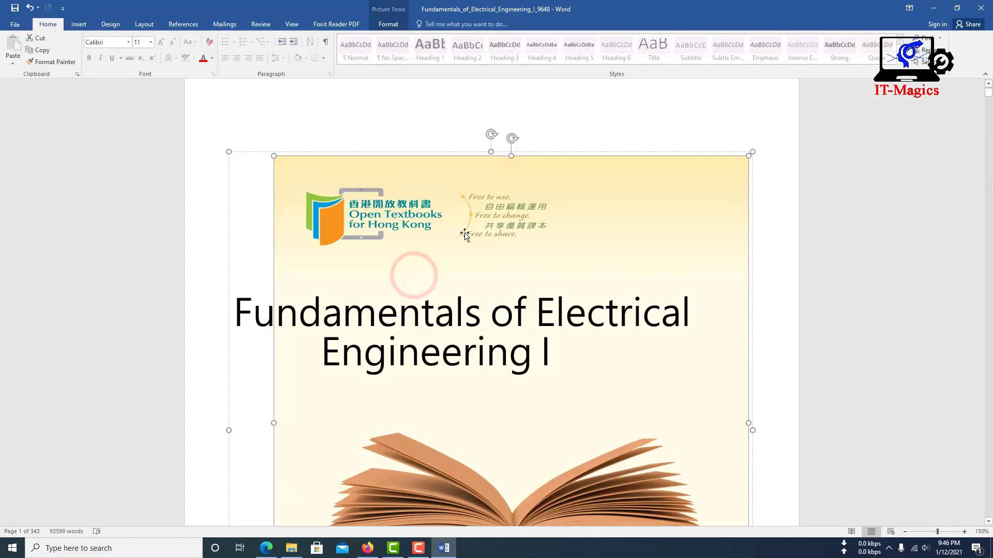
Minimize Word and view D:\books in File Explorer as large icons
{"action": "left_click", "coordinate": [932, 10]}
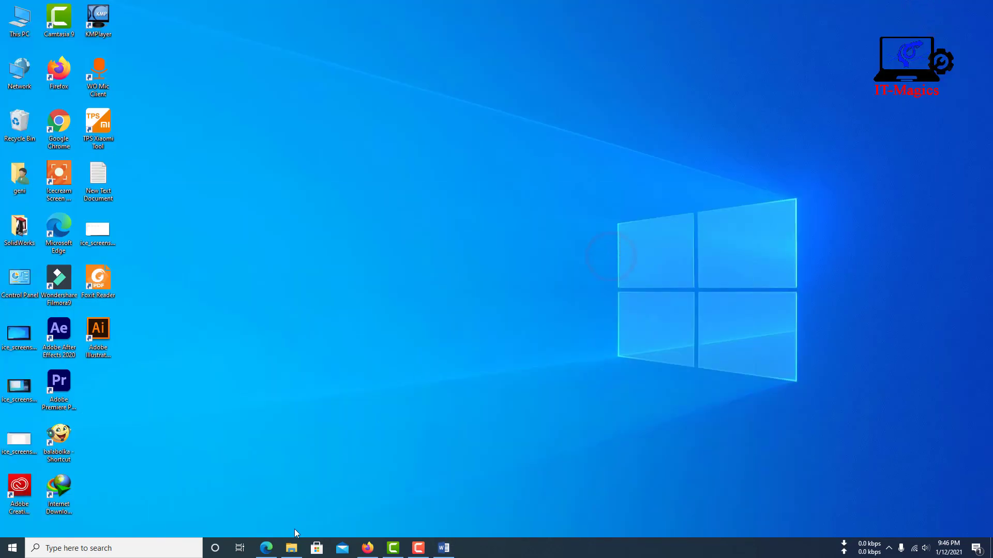
{"action": "left_click", "coordinate": [291, 548]}
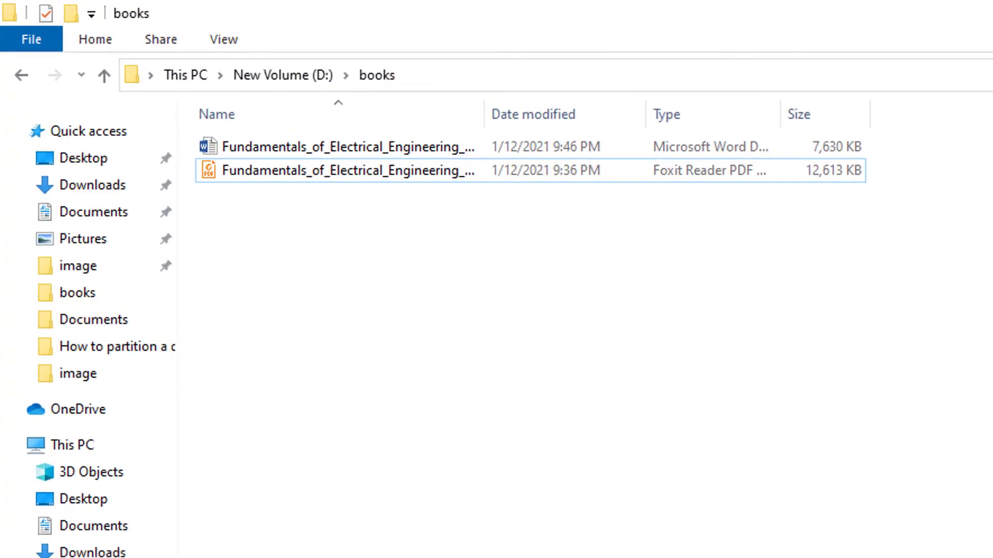
{"action": "key", "text": "ctrl+shift+2"}
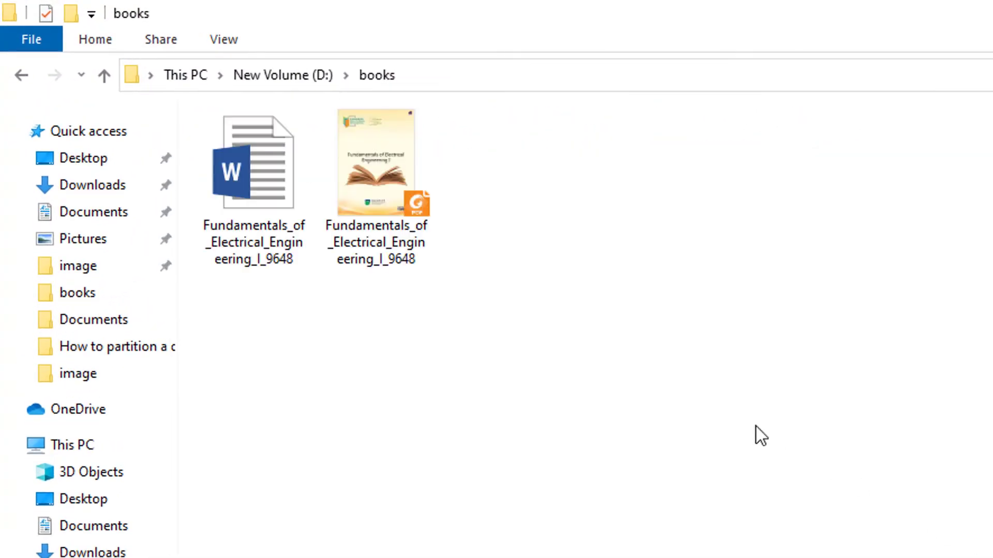